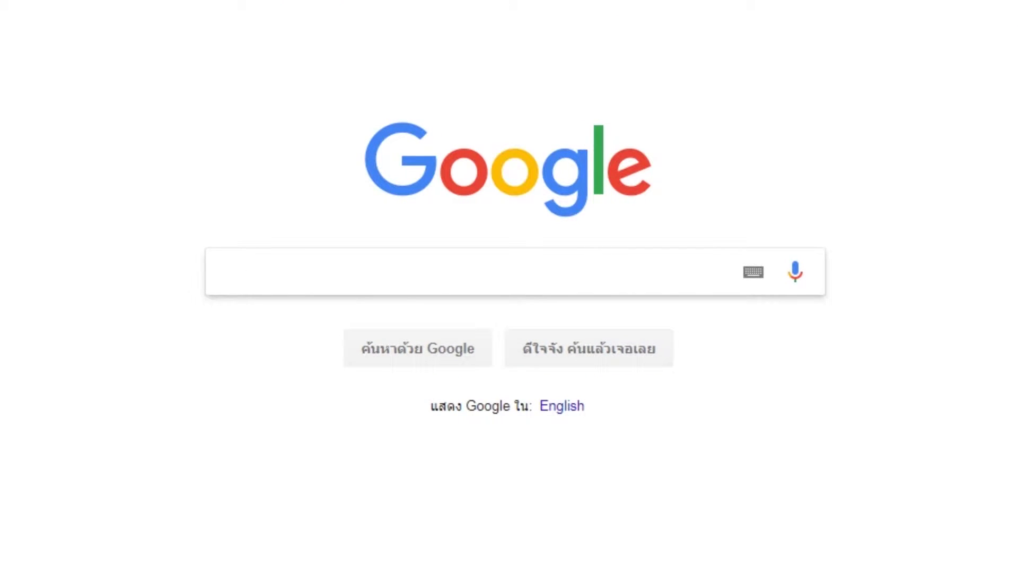
- Search Google for 'adobe premiere pro cc system requirements' using the autocomplete suggestion
type("ad")
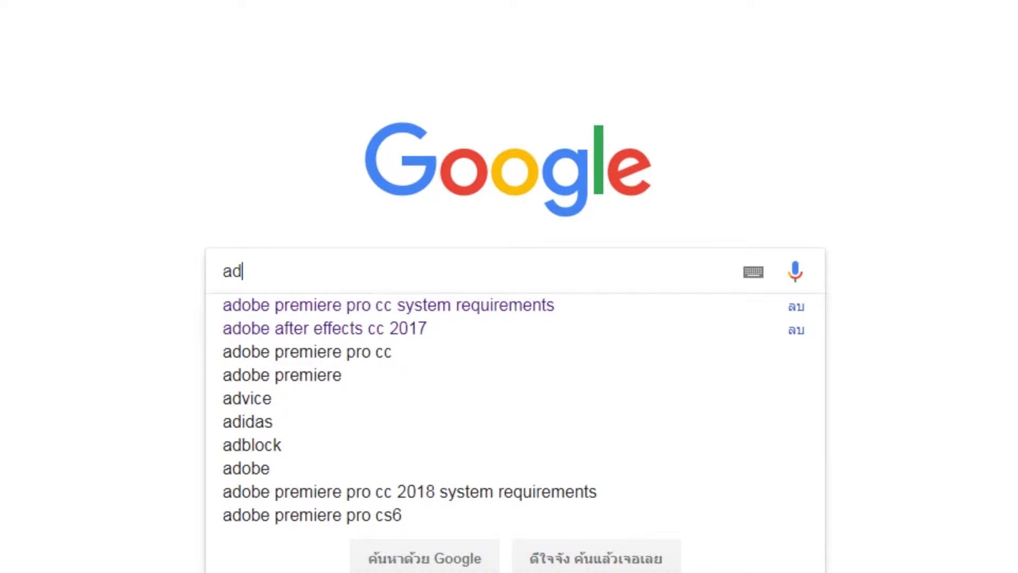
left_click(523, 311)
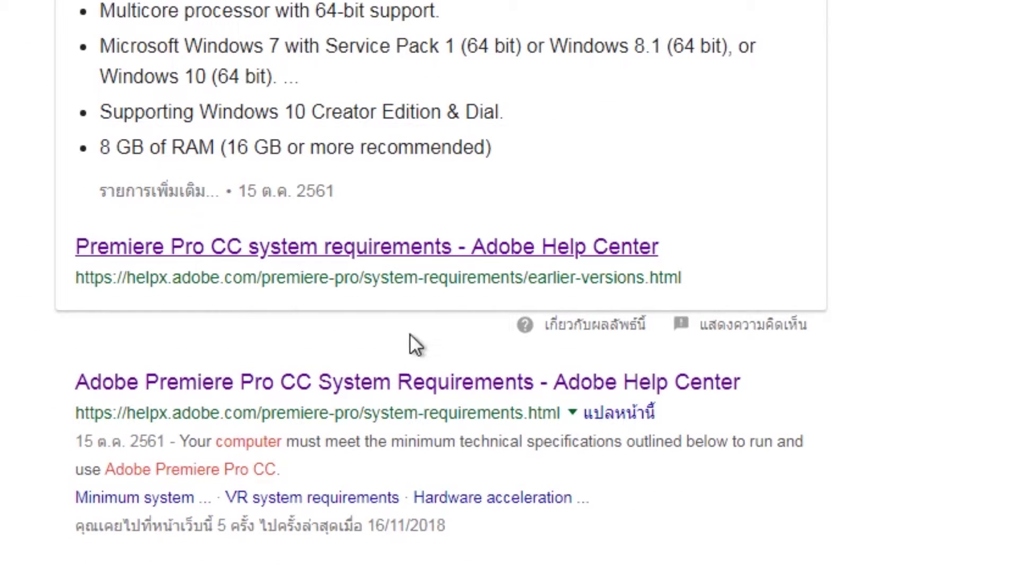
- Open the Adobe Help Center requirements page and select the Windows minimum requirements table
left_click(307, 395)
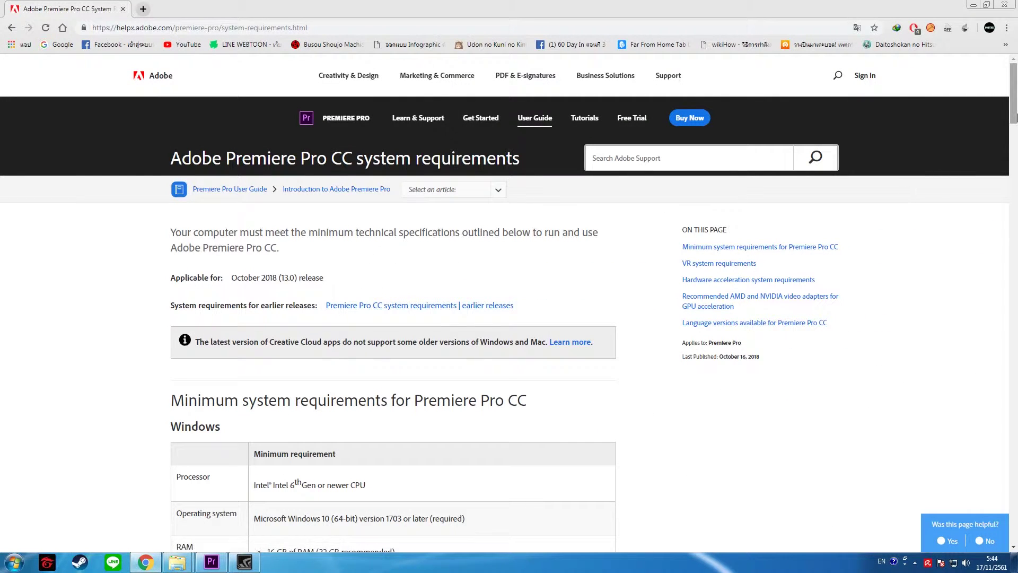
left_click_drag(1013, 118, 1013, 140)
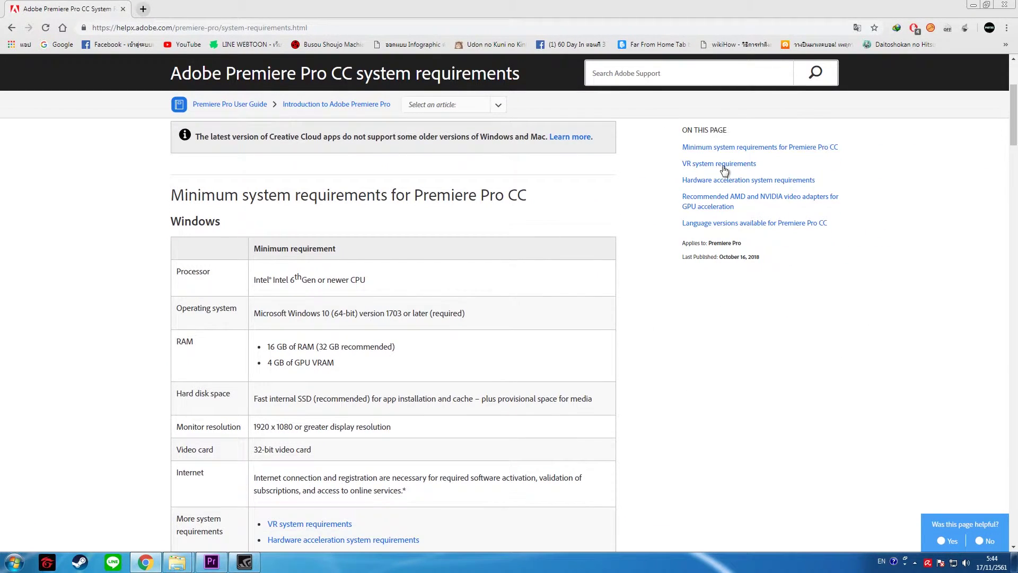
mouse_move(169, 222)
left_mouse_down()
mouse_move(221, 221)
mouse_move(344, 253)
left_mouse_up()
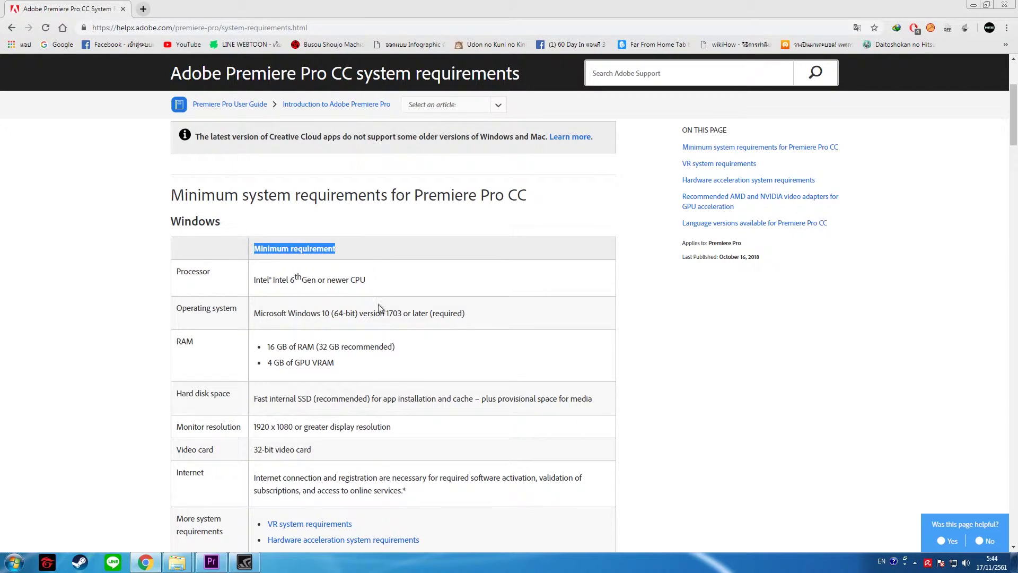
scroll(379, 307, "down", 1)
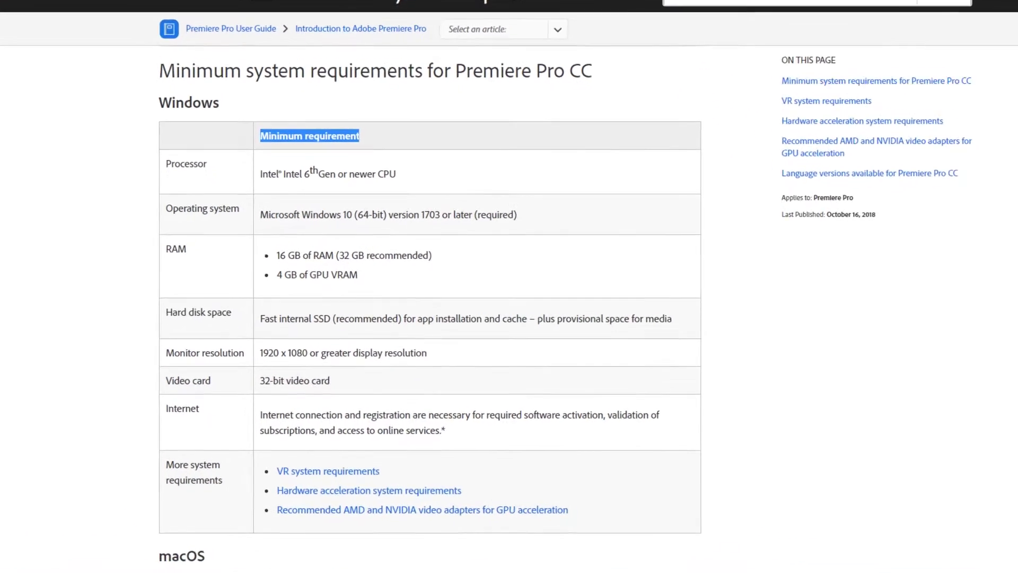
left_click_drag(156, 100, 722, 531)
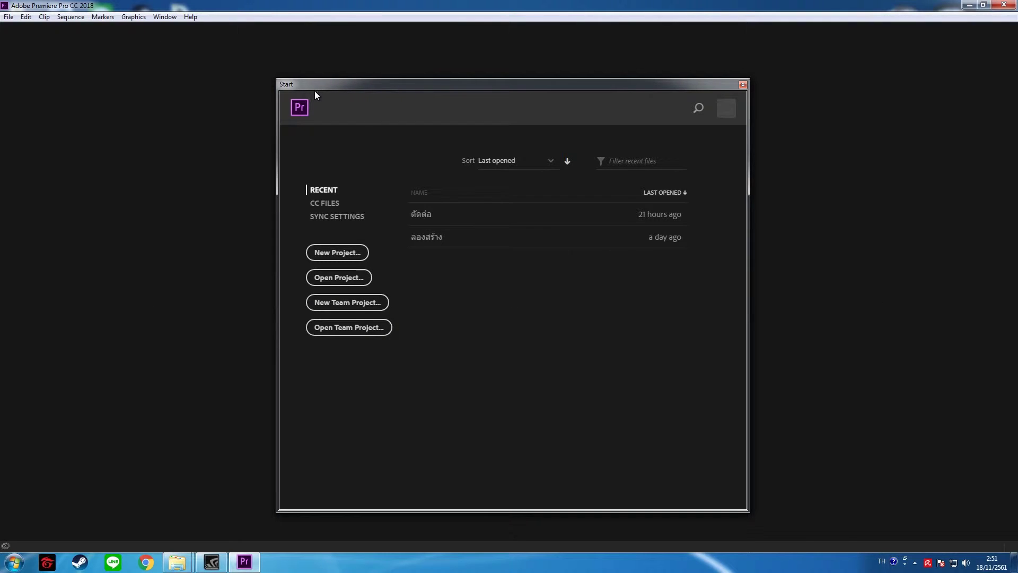
- Create a new project named 'เรื่องที่ 1' in the ตัดต่อ folder on the Desktop
left_click(349, 258)
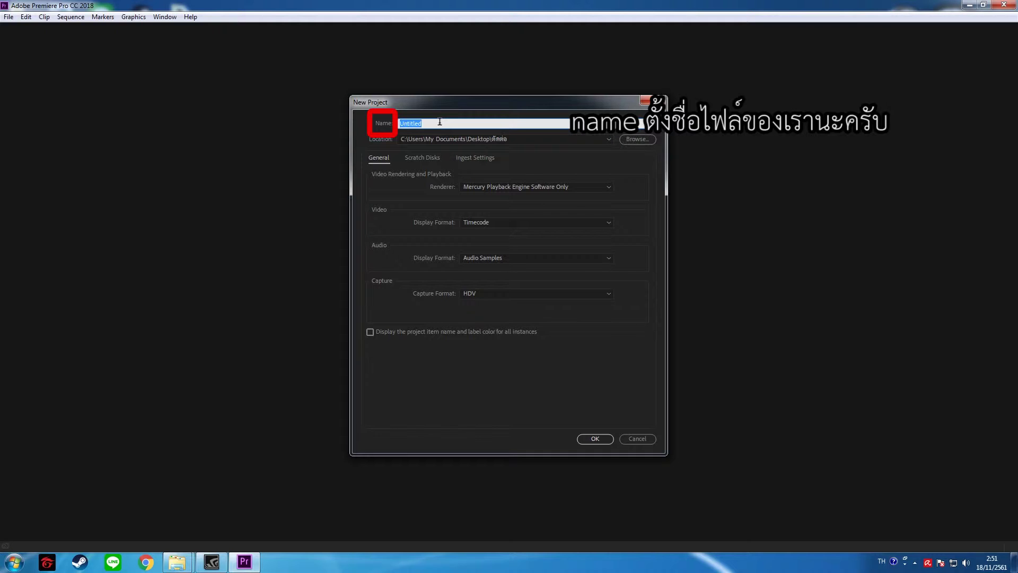
type("เรื่องก")
type("ที่ 1")
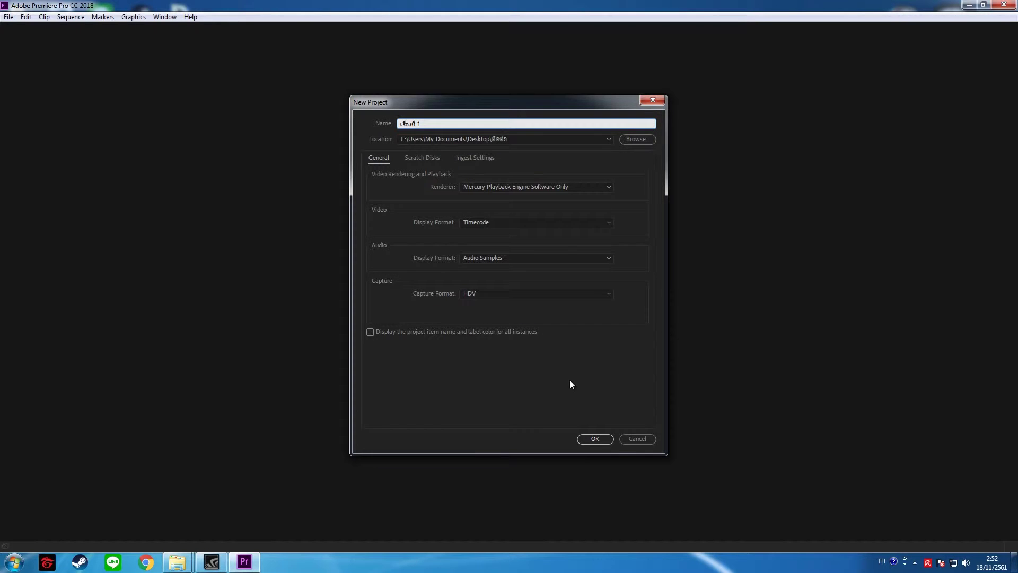
left_click(585, 439)
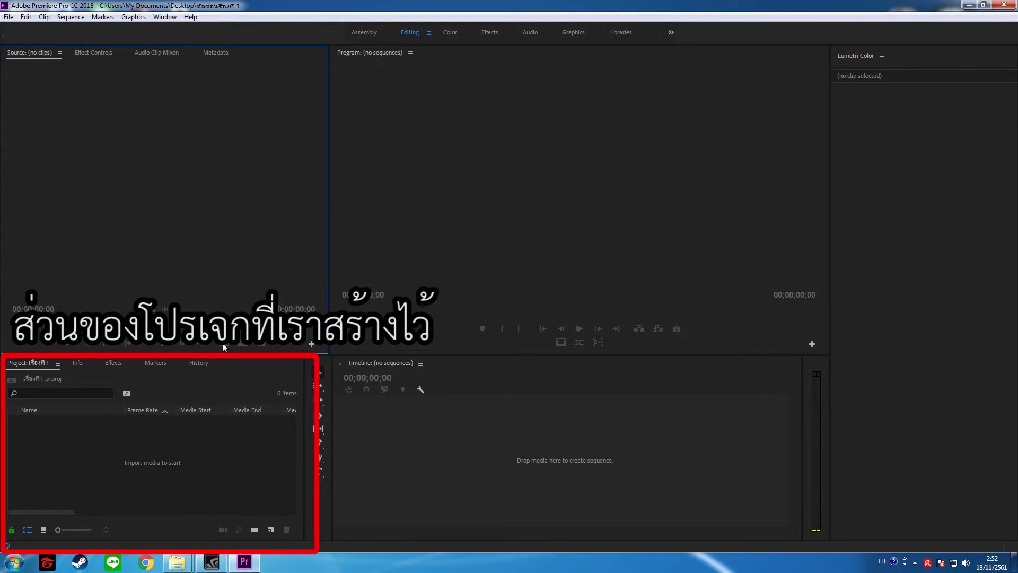
left_click(22, 437)
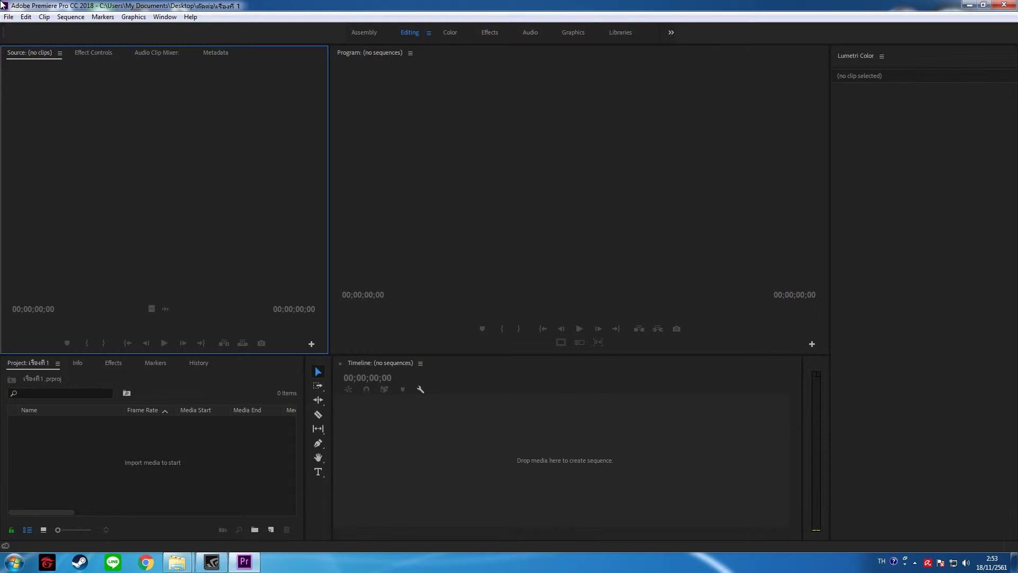
left_click(10, 17)
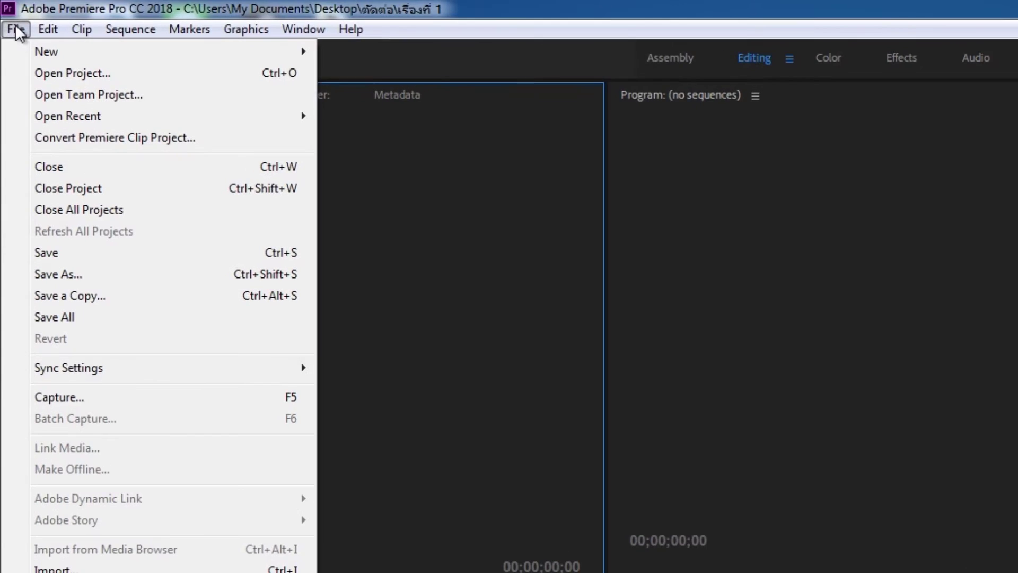
mouse_move(85, 50)
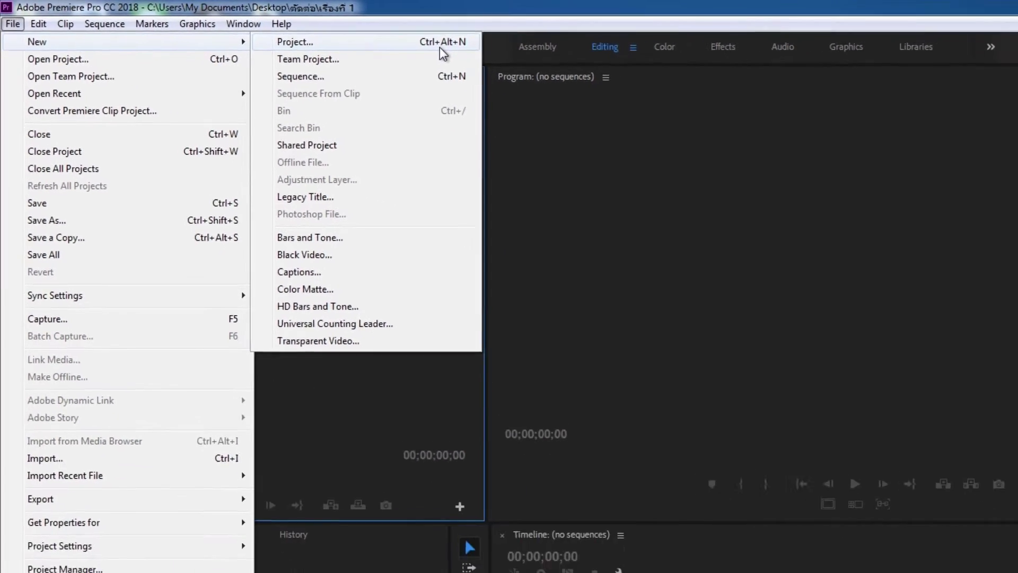
left_click(548, 58)
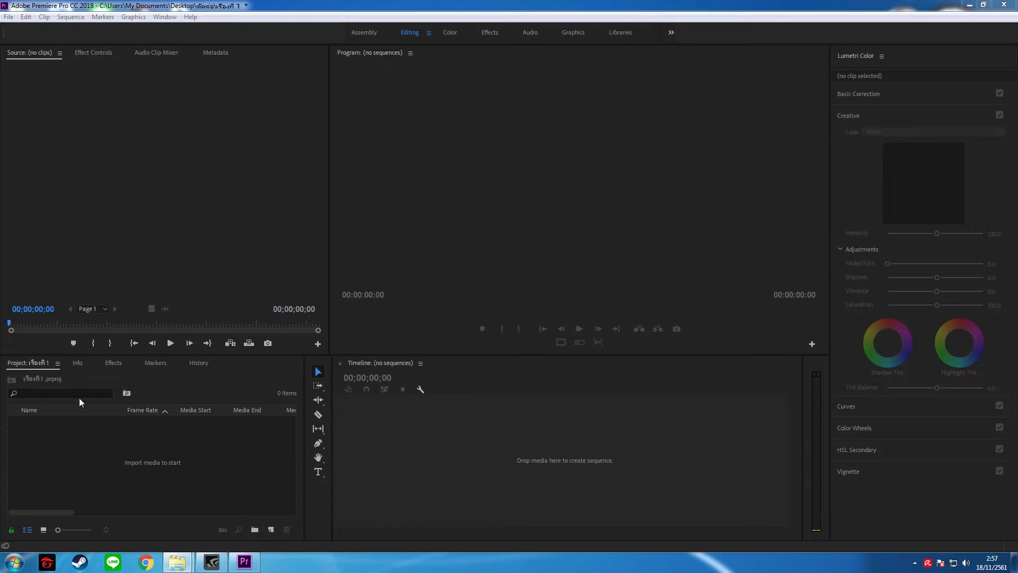
left_click(111, 462)
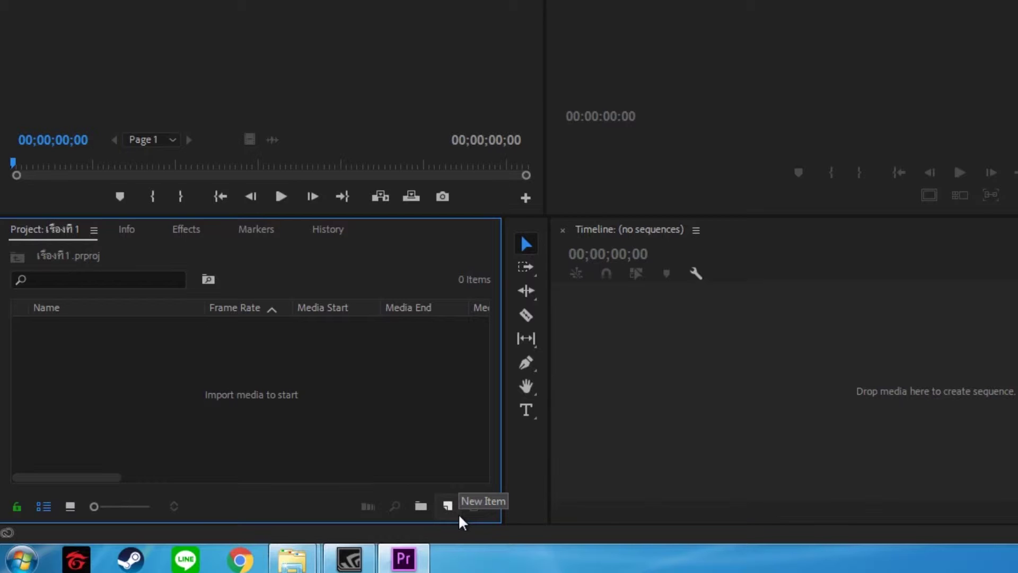
- Start a new sequence and browse the presets to DNX HQX 1080p 50, checking its frame size
left_click(450, 508)
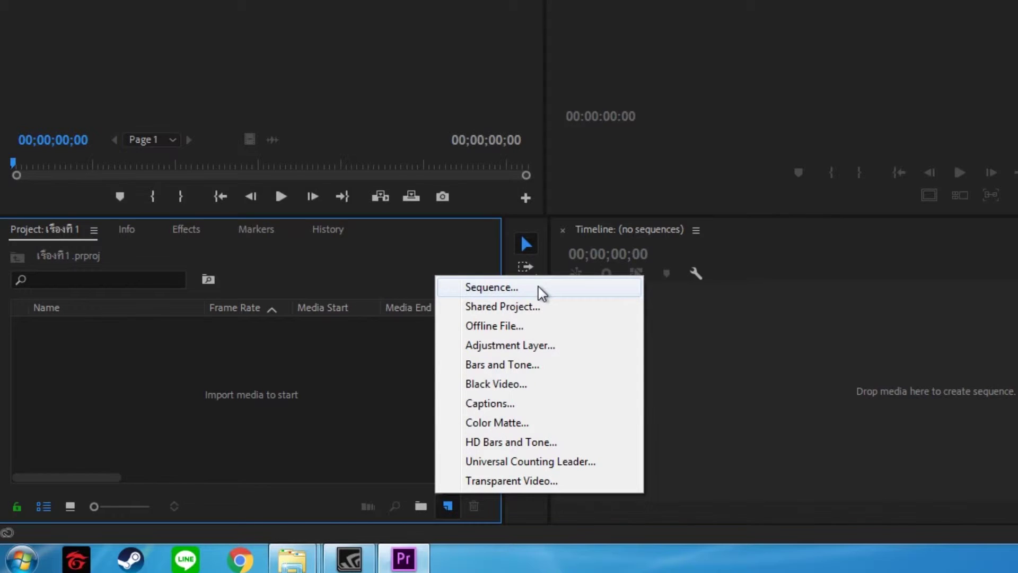
left_click(539, 288)
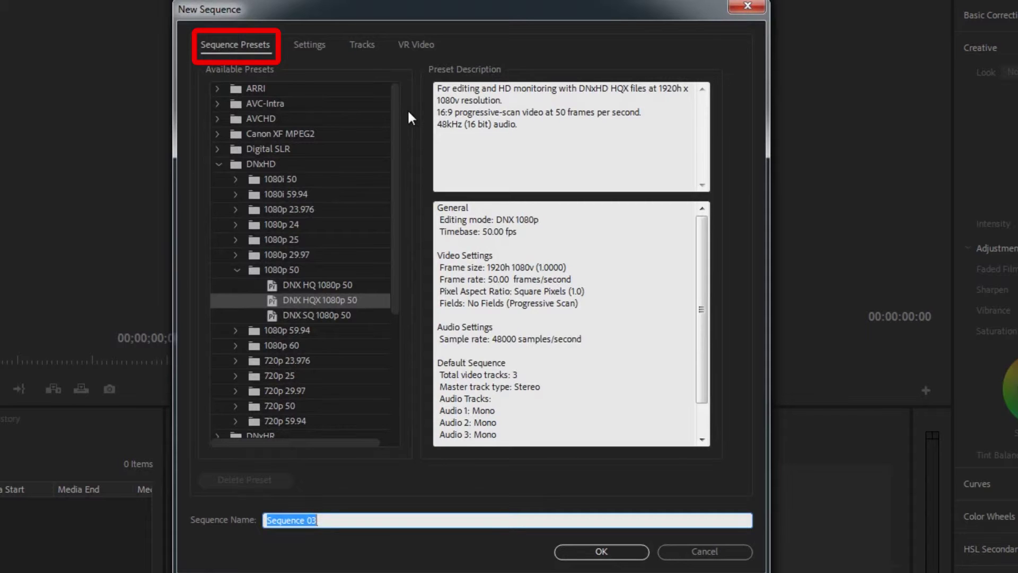
left_click_drag(393, 118, 384, 246)
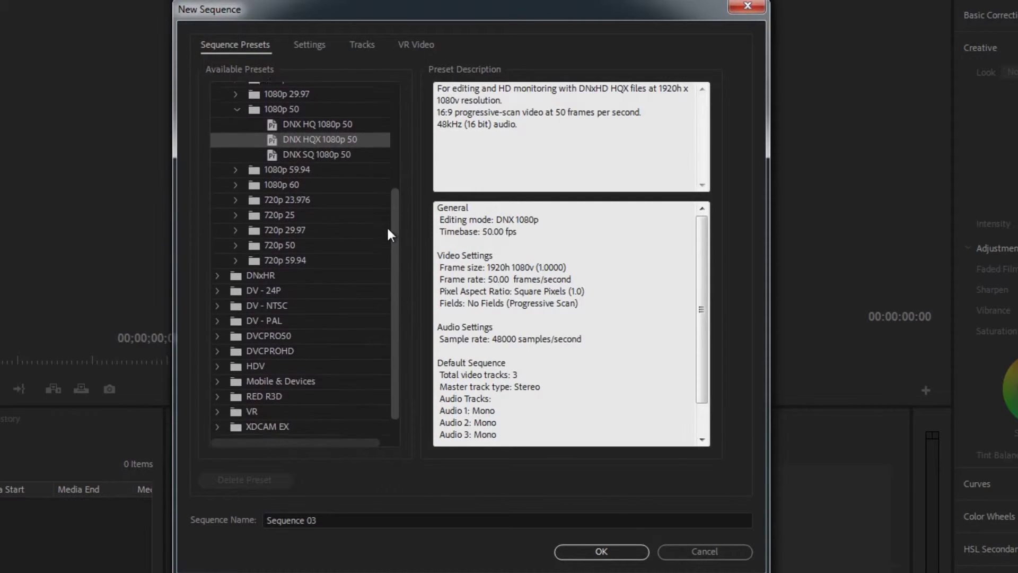
left_click(218, 247)
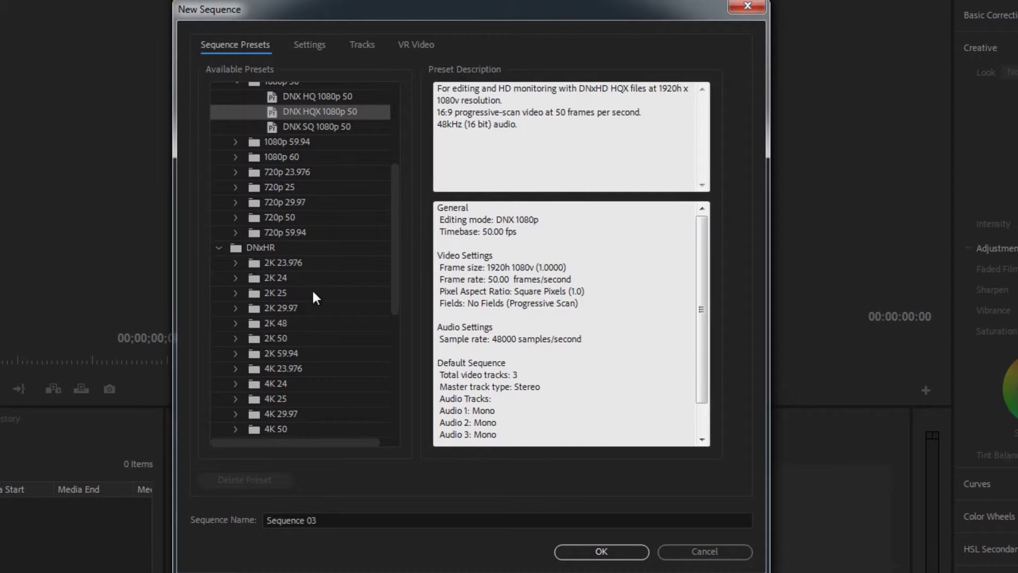
scroll(313, 294, "down", 6)
left_click(217, 277)
mouse_move(391, 313)
left_mouse_down()
mouse_move(390, 340)
mouse_move(405, 96)
left_mouse_up()
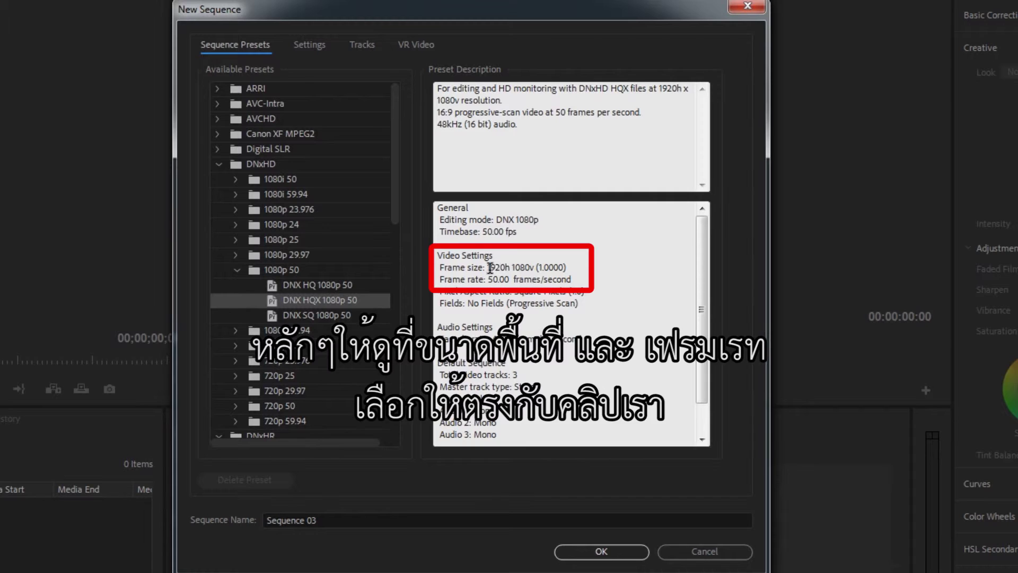
mouse_move(490, 267)
left_mouse_down()
mouse_move(531, 268)
mouse_move(510, 279)
left_mouse_up()
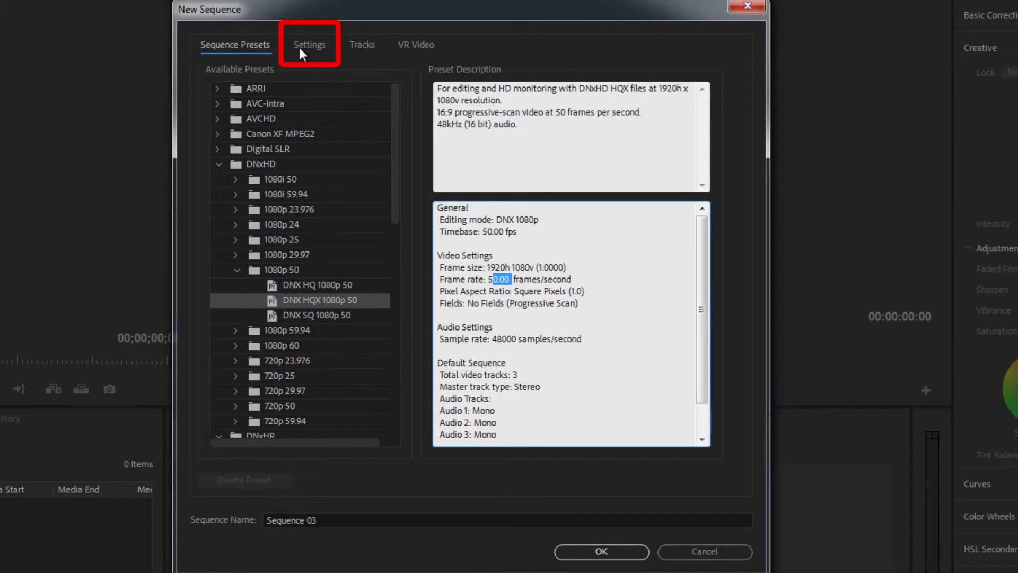
- Check the Settings tab keeps the editing mode and 50 fps timebase, then create Sequence 03
left_click(299, 48)
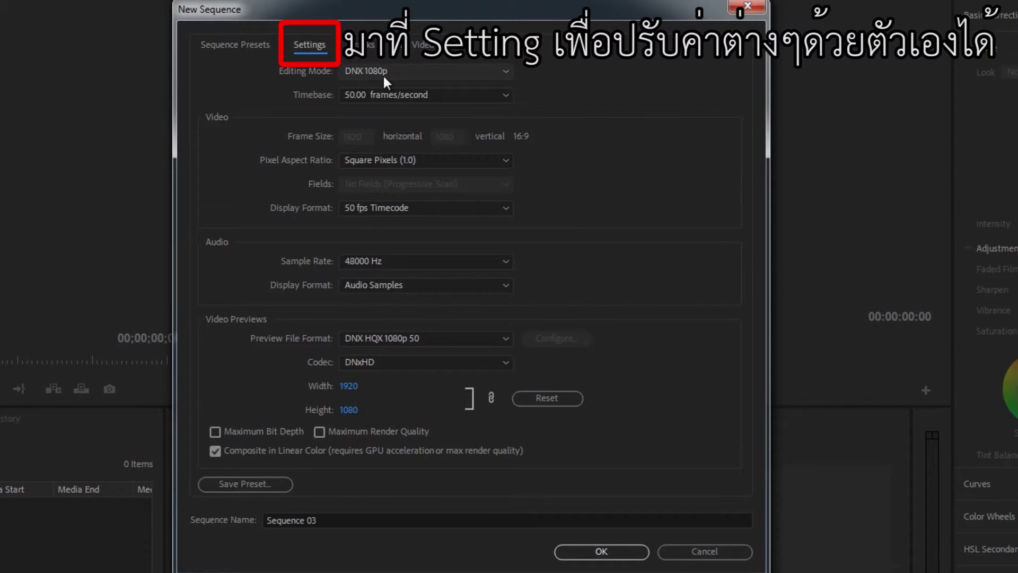
left_click(383, 76)
left_click(383, 74)
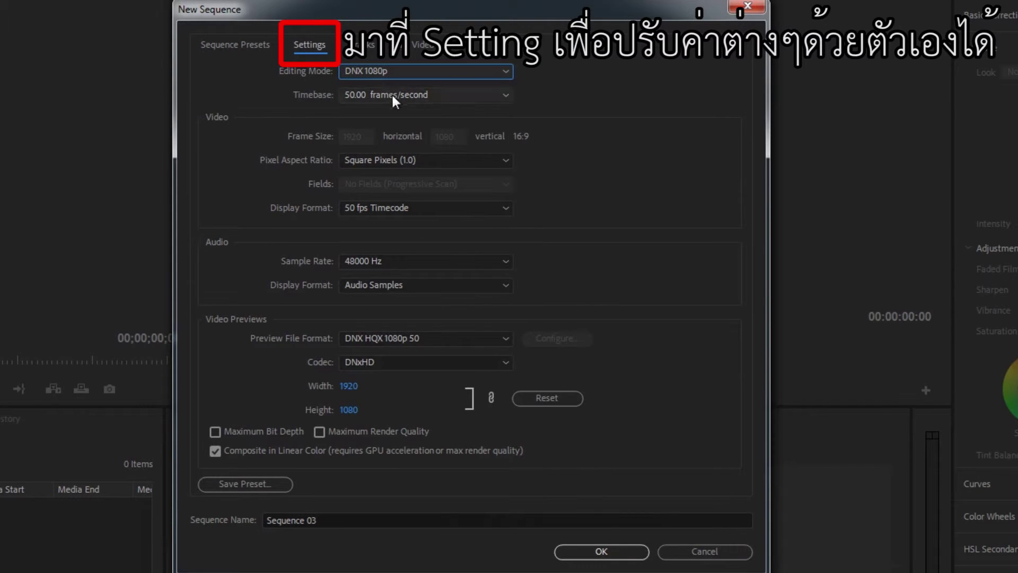
left_click(393, 96)
left_click(393, 96)
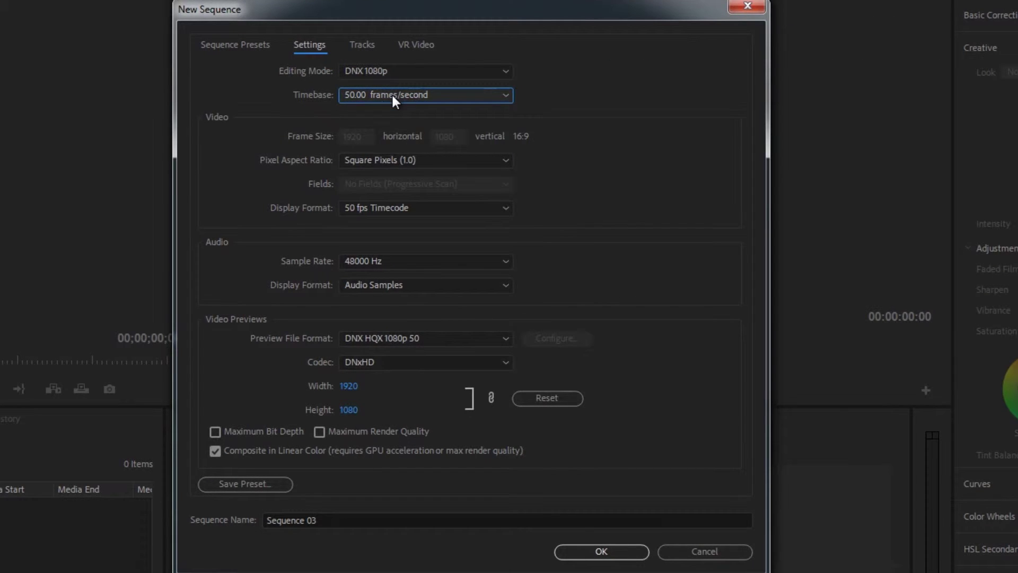
left_click(241, 45)
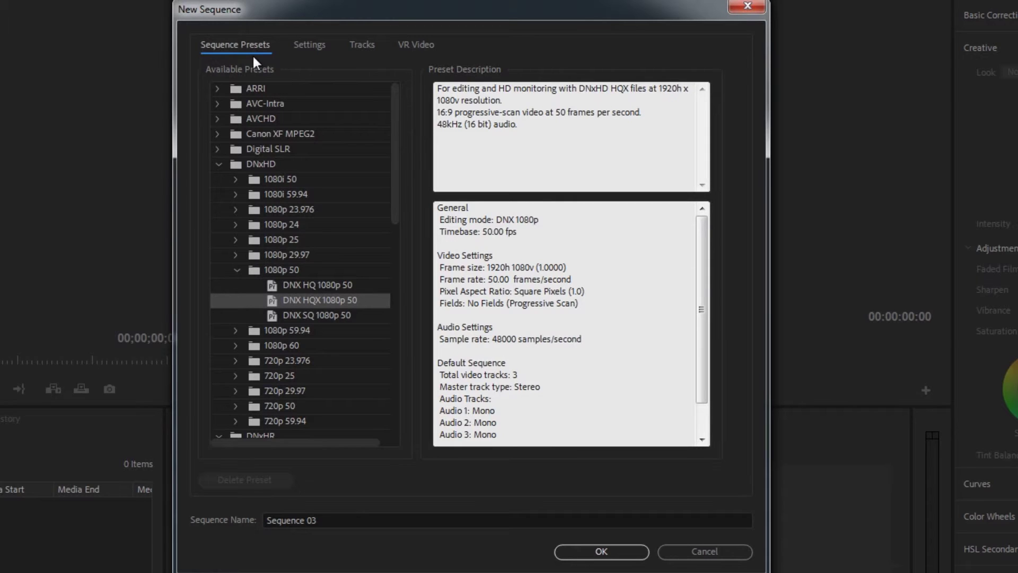
left_click(591, 556)
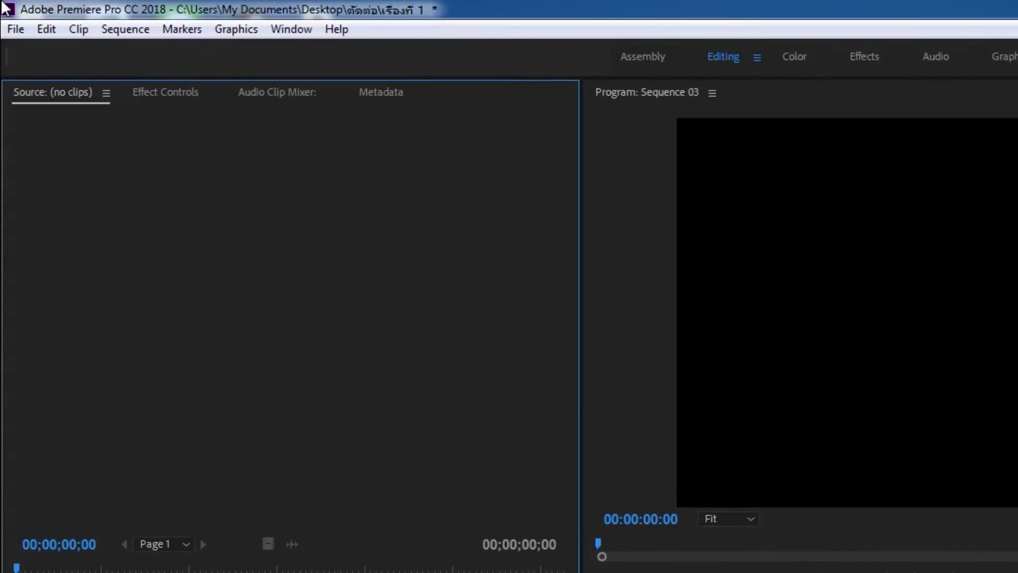
- Open the File menu in the menu bar
left_click(7, 16)
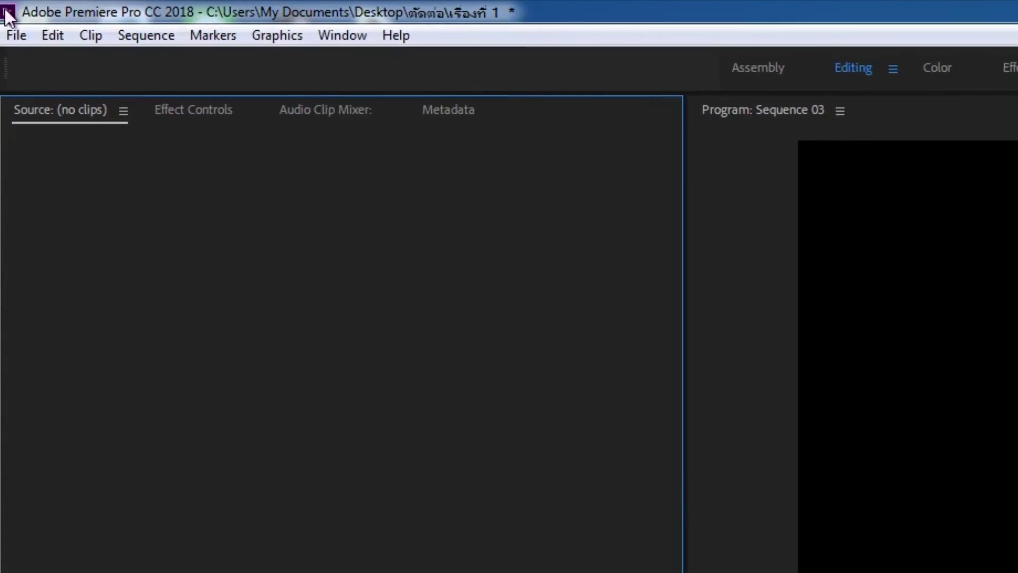
left_click(6, 17)
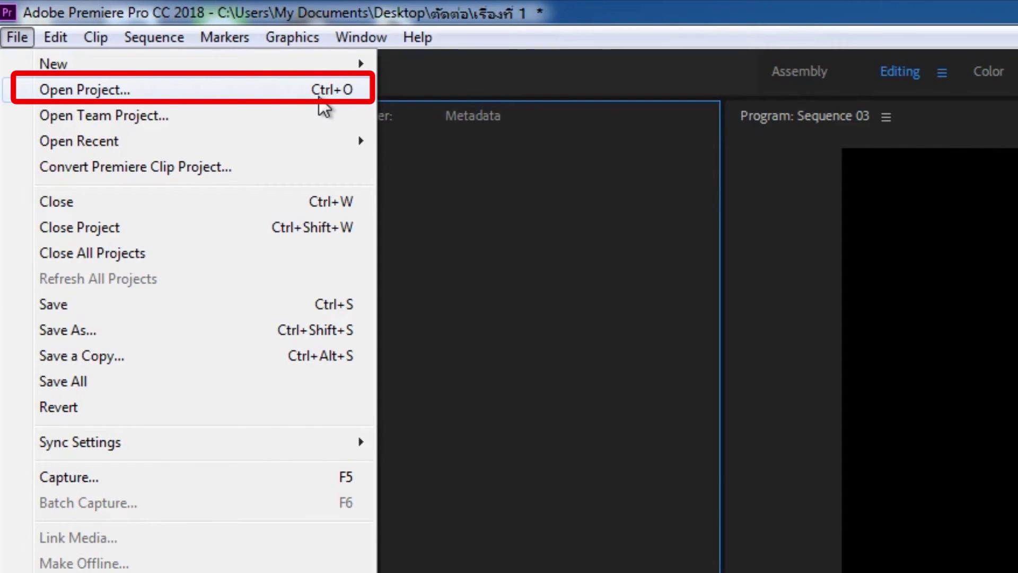
- Open the existing project file ลองสร้าง.prproj through Open Project
left_click(319, 97)
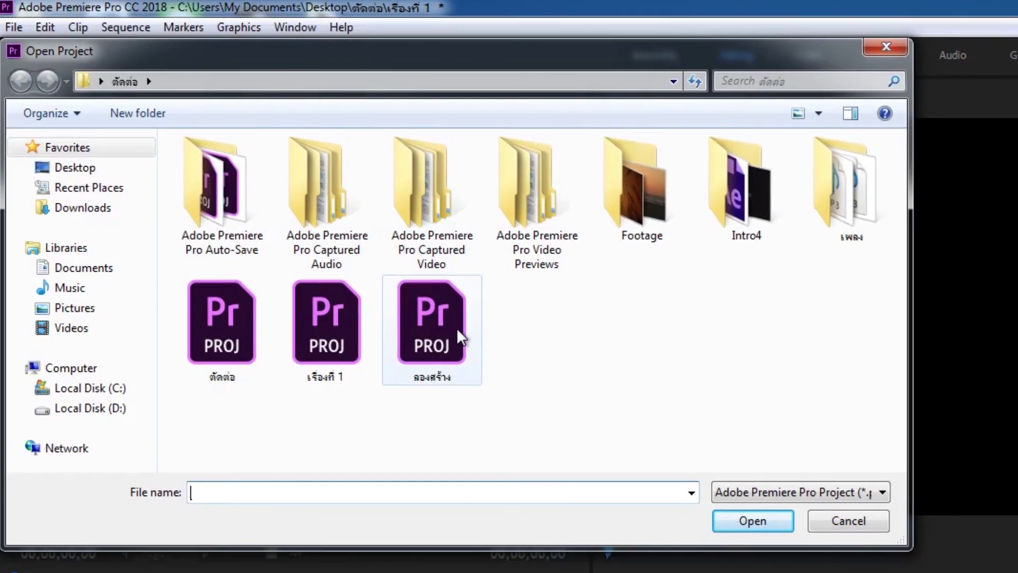
left_click(456, 334)
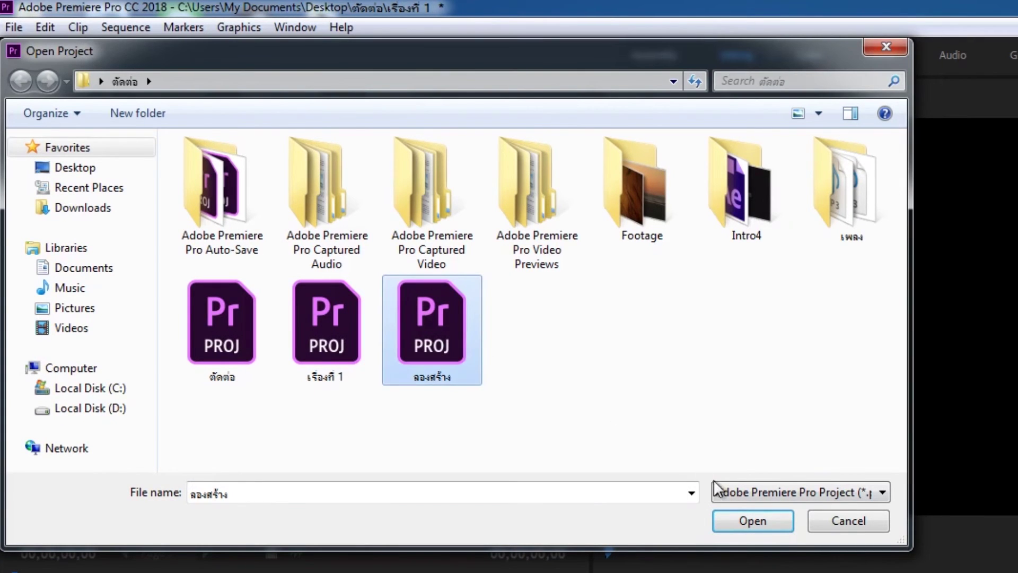
double_click(418, 333)
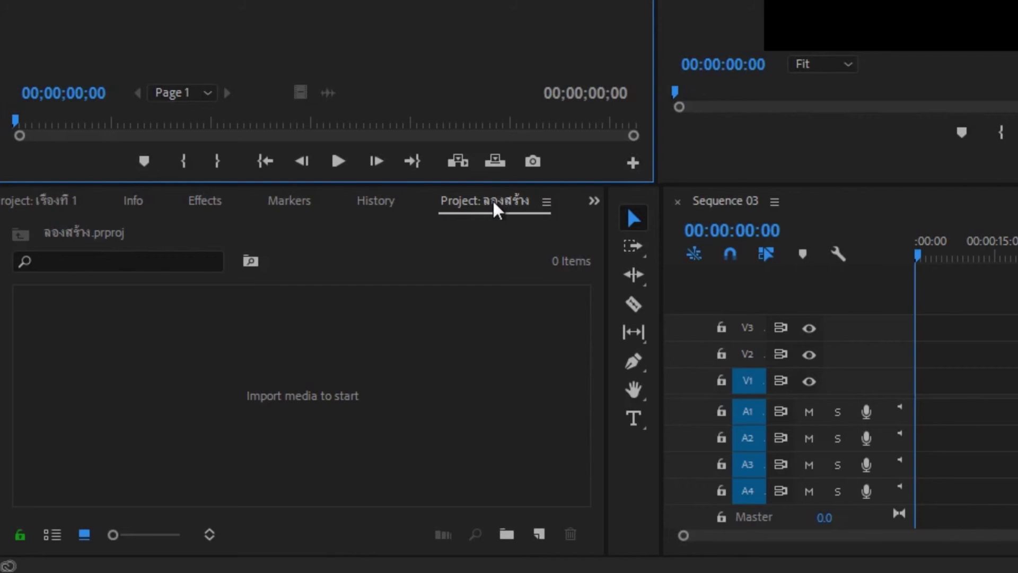
- Dock the ลองสร้าง Project panel beside เรื่องที่ 1 and compare their contents
left_click_drag(498, 207, 42, 198)
left_click(40, 201)
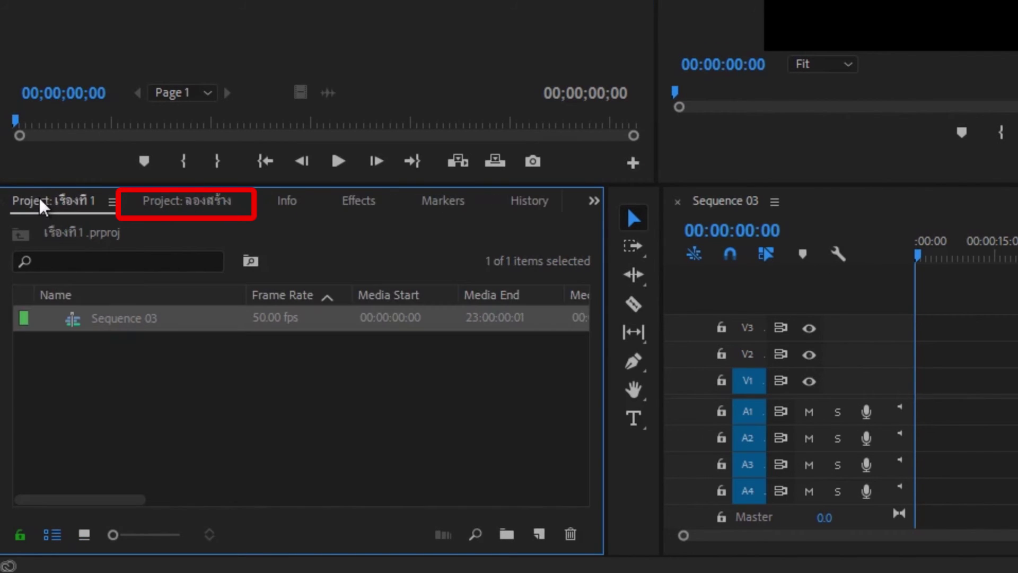
left_click(170, 200)
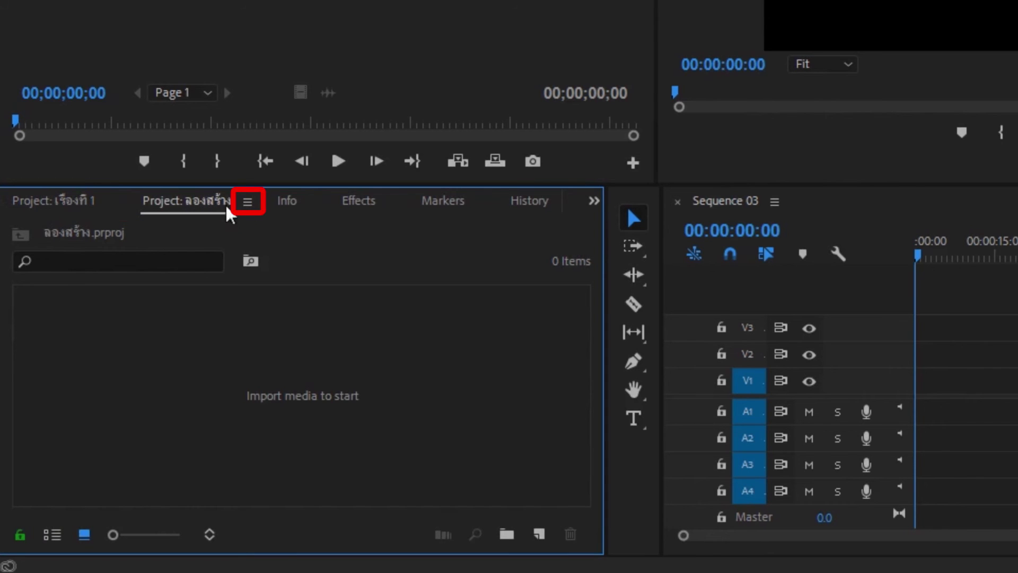
- Close the ลองสร้าง project from its panel menu and return to the เรื่องที่ 1 list
left_click(249, 206)
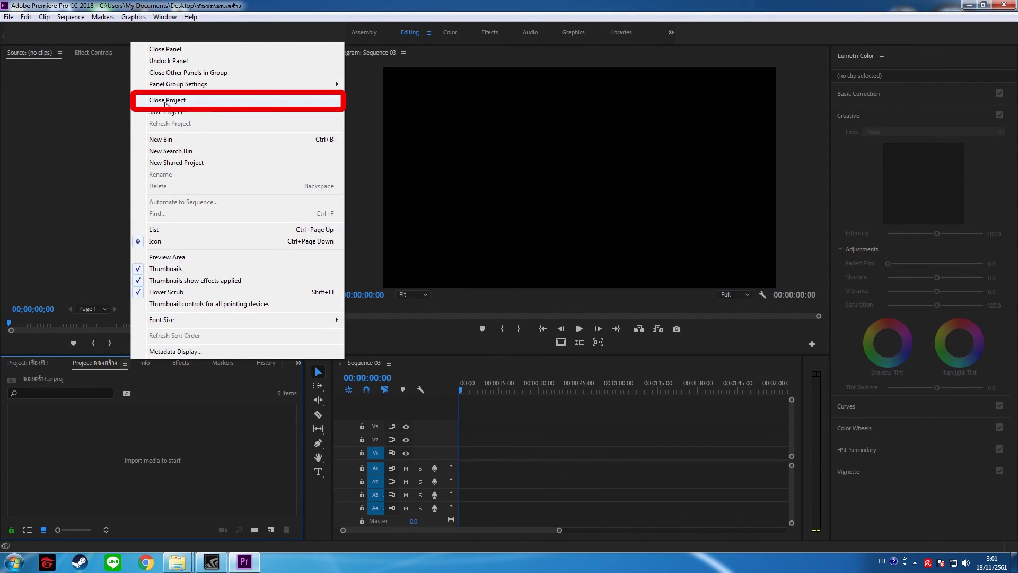
left_click(166, 101)
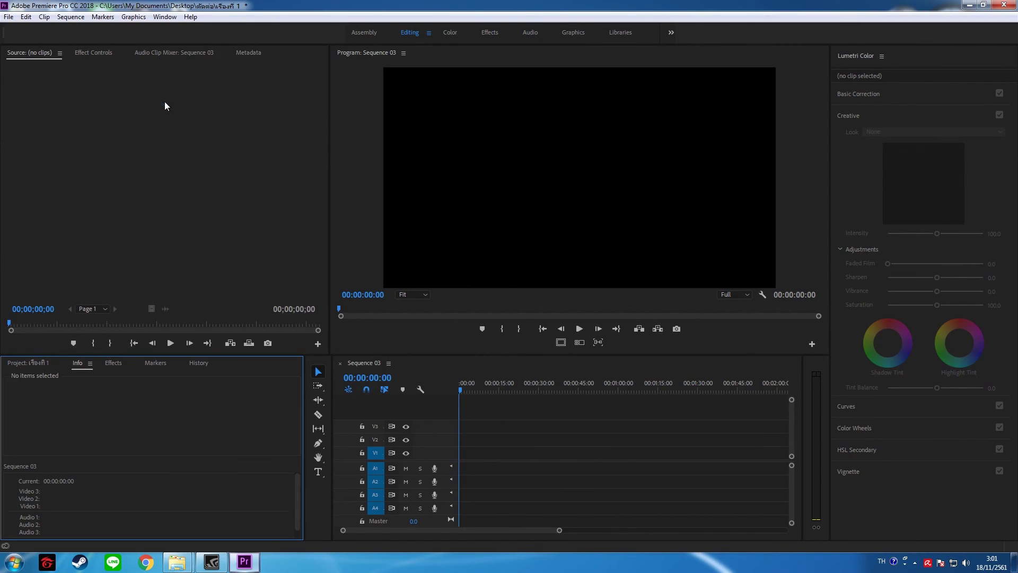
left_click(30, 362)
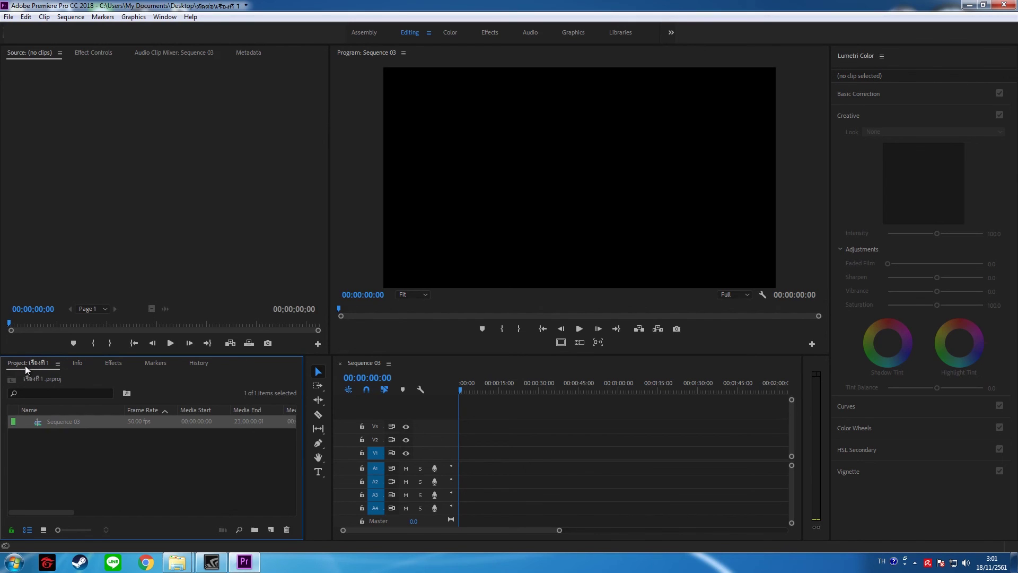